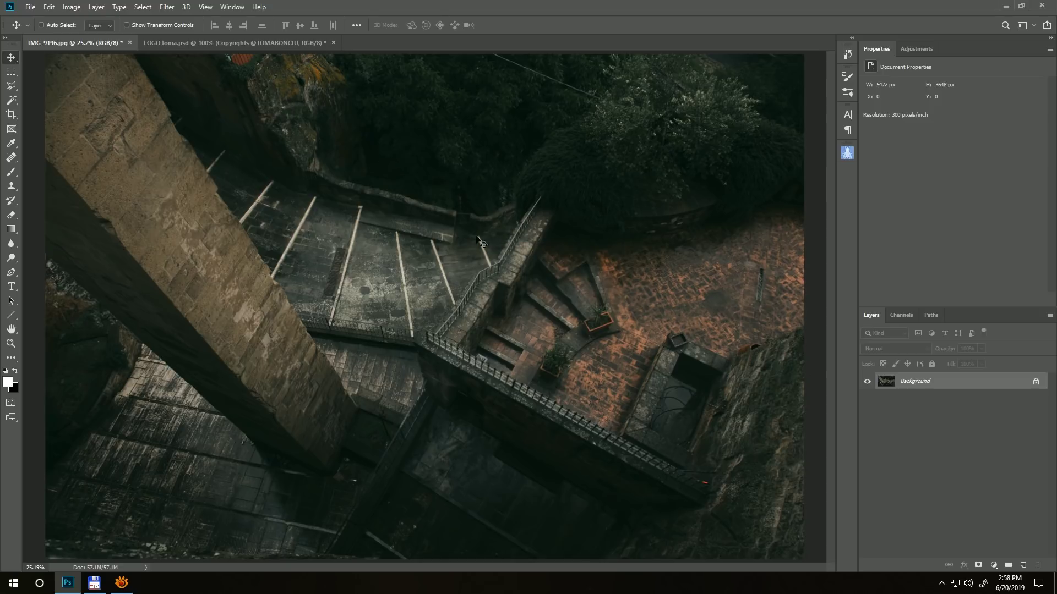
Step: Crop the photo to a landscape 4:5 (8:10) ratio, shifting the frame to show more left wall
click(11, 115)
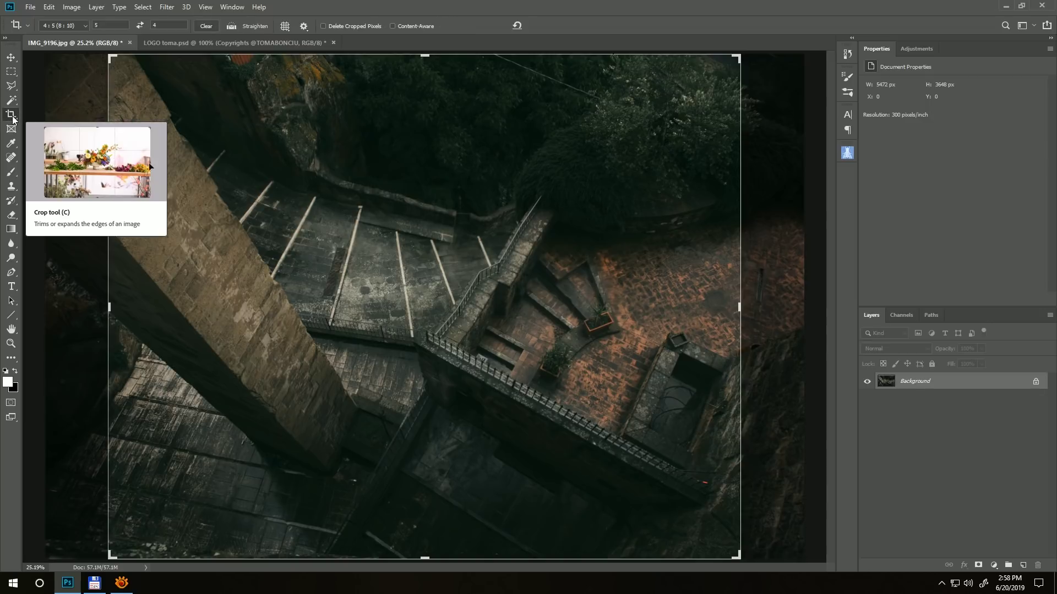
click(86, 26)
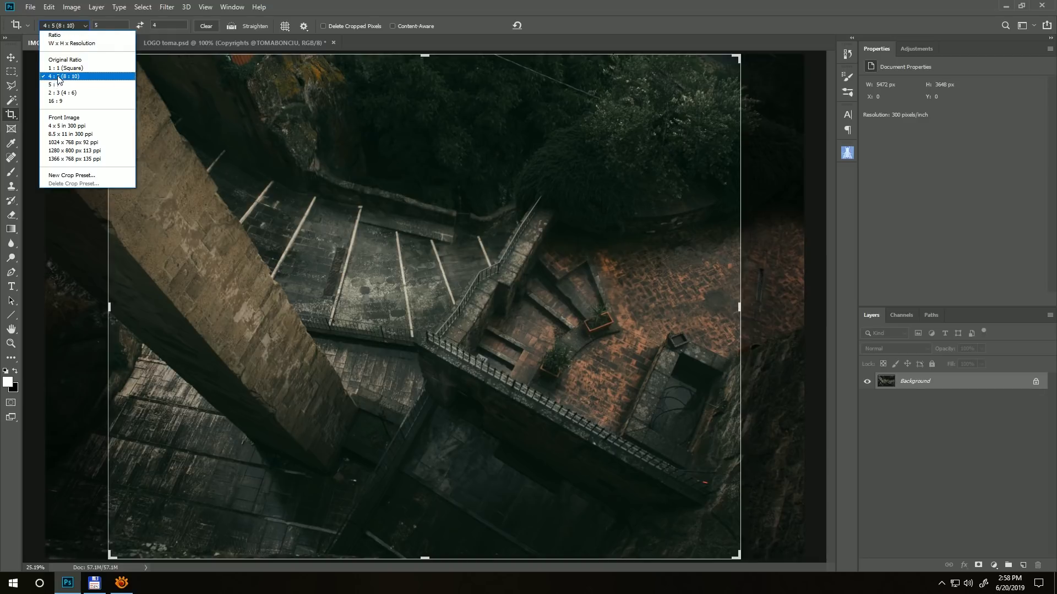
click(59, 77)
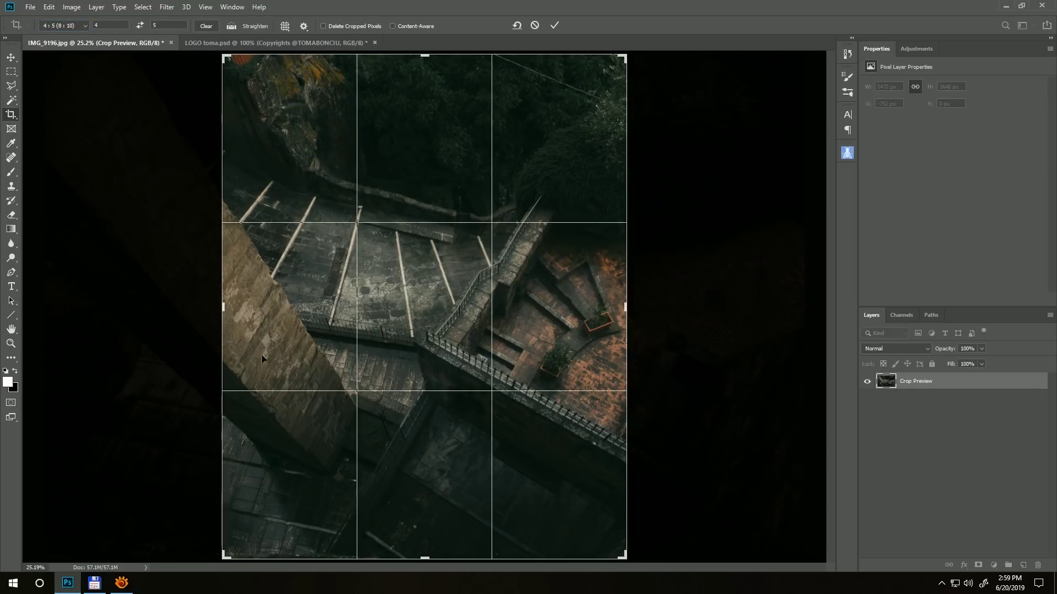
click(140, 26)
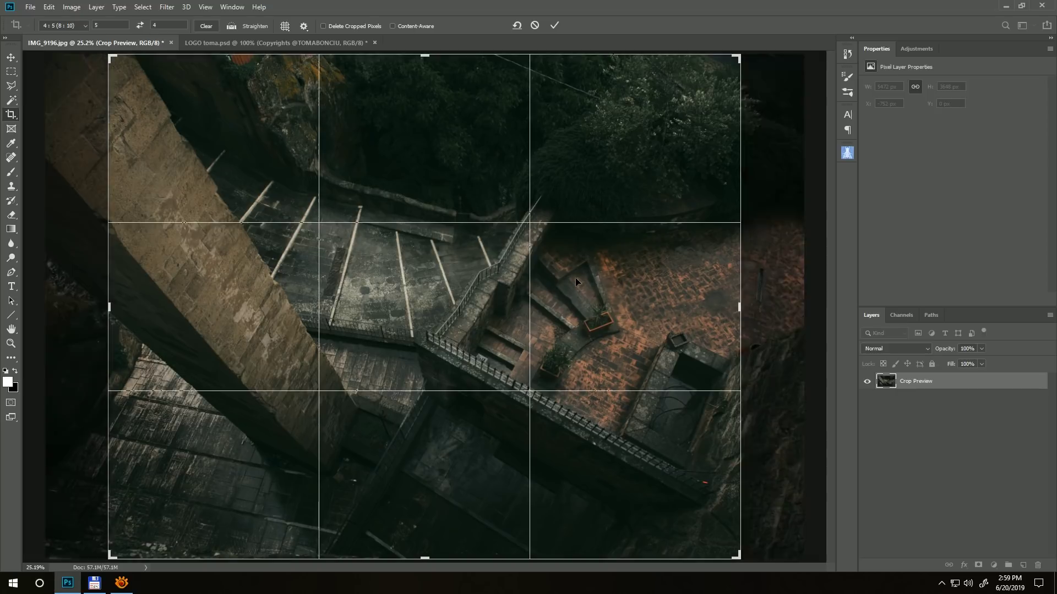
drag(626, 272, 566, 273)
key(Return)
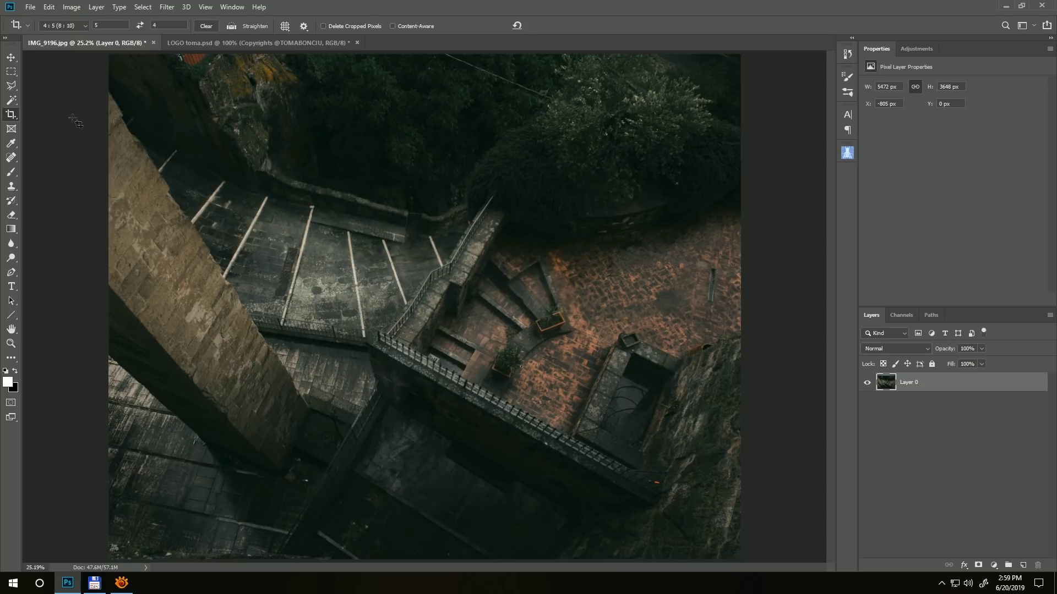
Step: Reset to the standard Crop tool, then switch to the Move tool
right_click(10, 118)
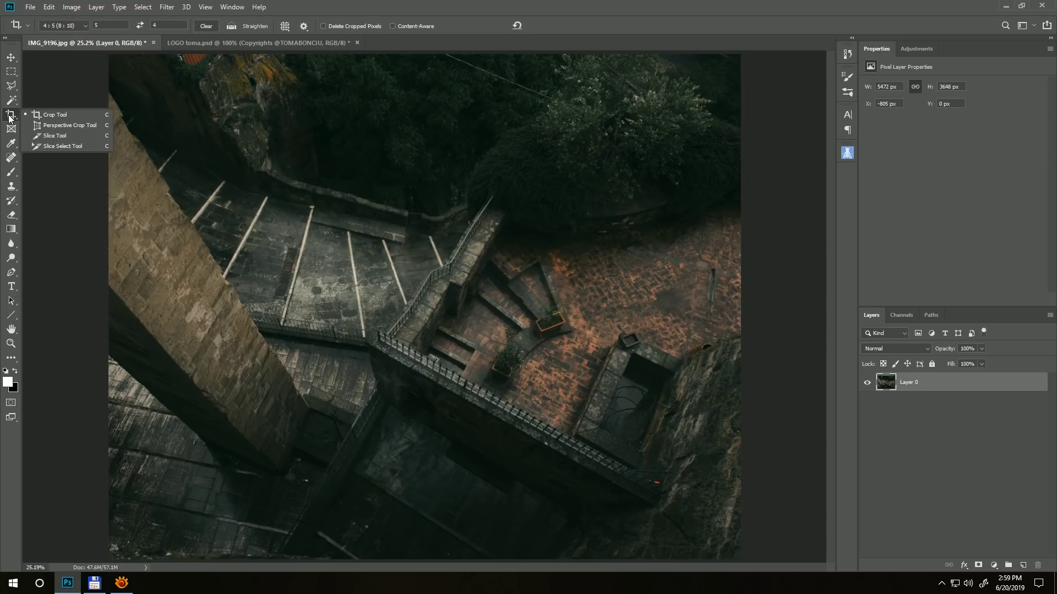
click(10, 117)
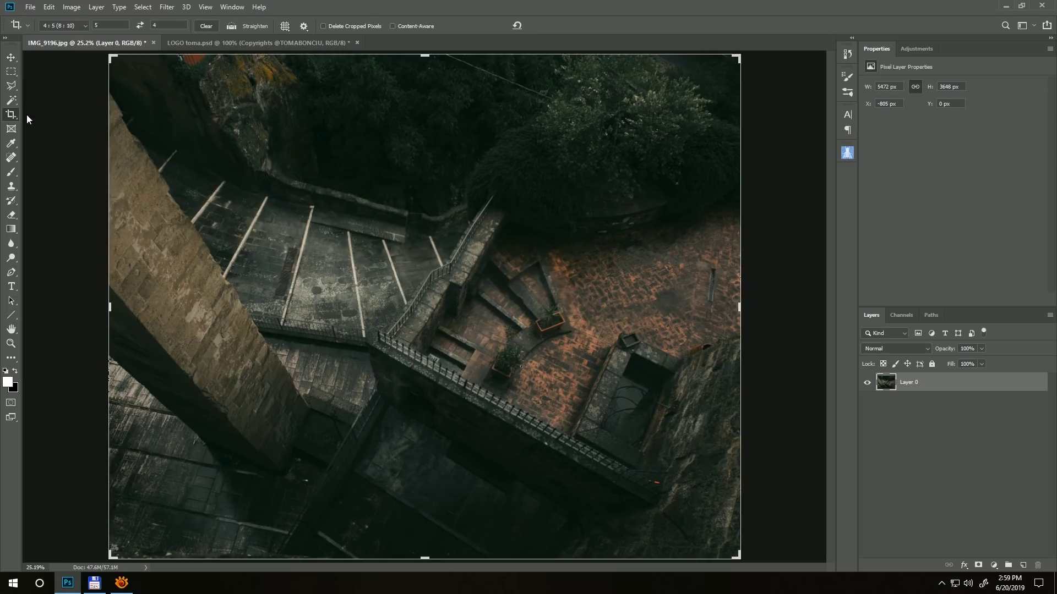
click(11, 58)
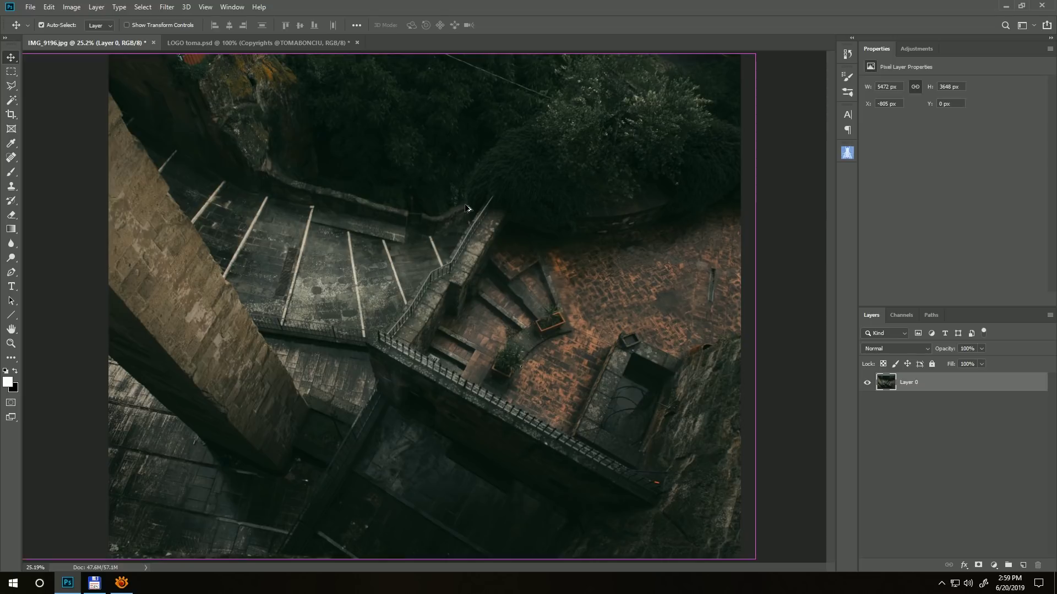
Step: In Image Size, set Resolution to 72 ppi with Resample off, keeping 4560 × 3648 px
key(ctrl+alt+i)
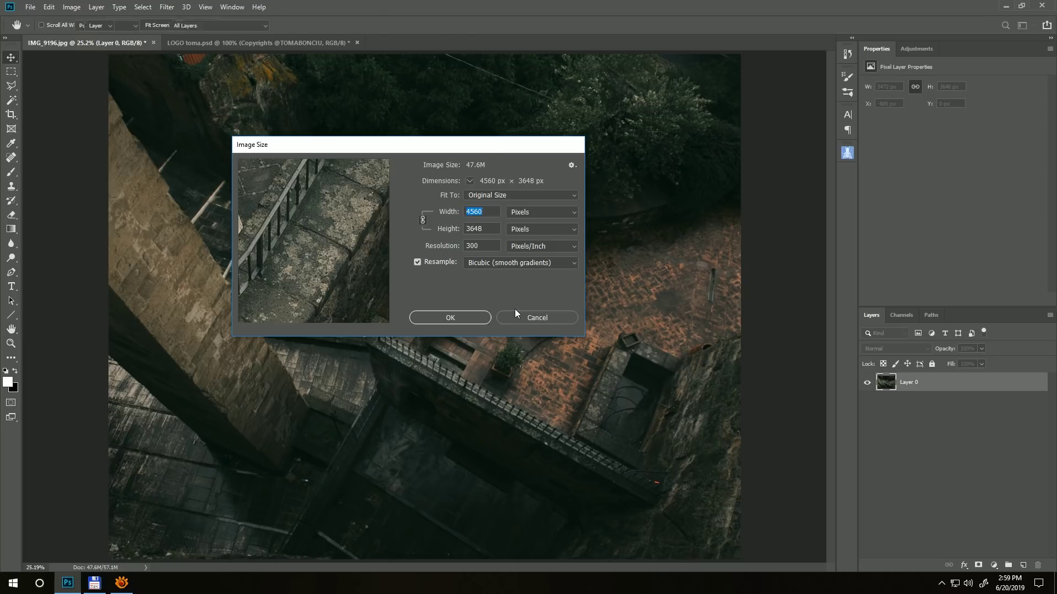
key(Escape)
click(72, 7)
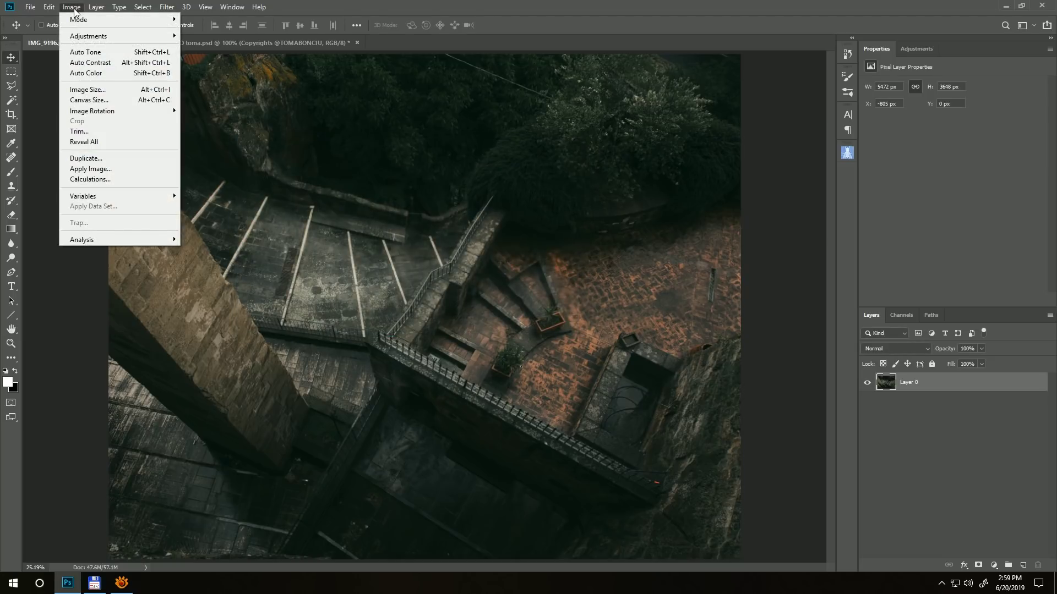
click(83, 90)
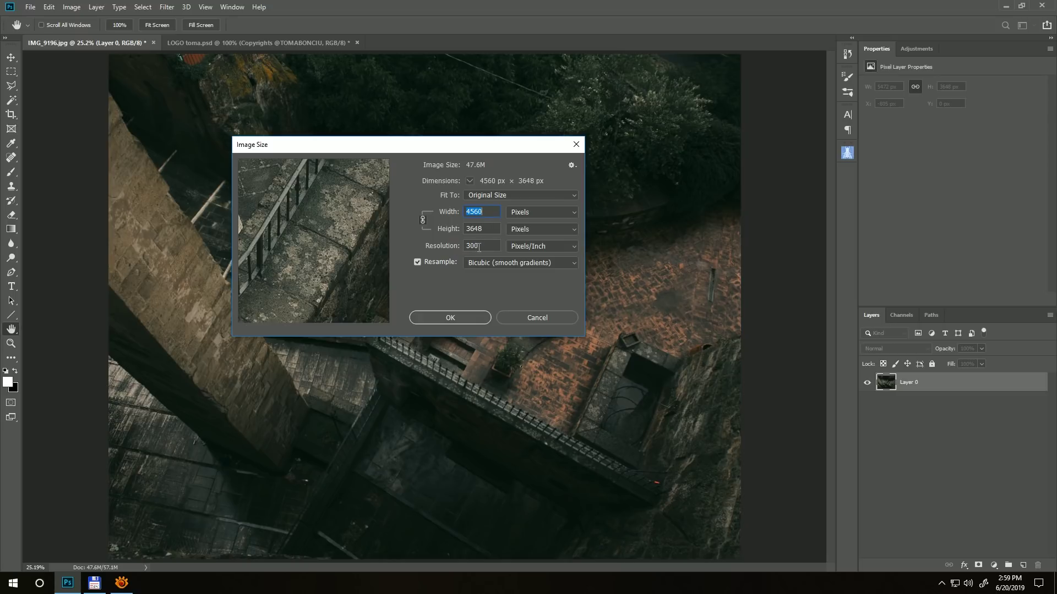
double_click(492, 248)
text(72)
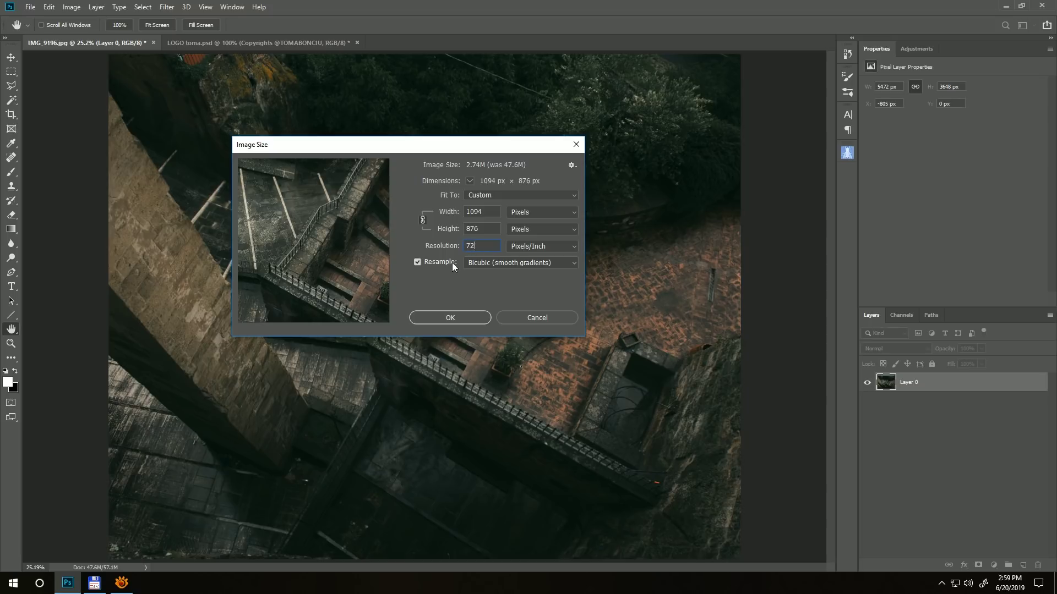
click(419, 263)
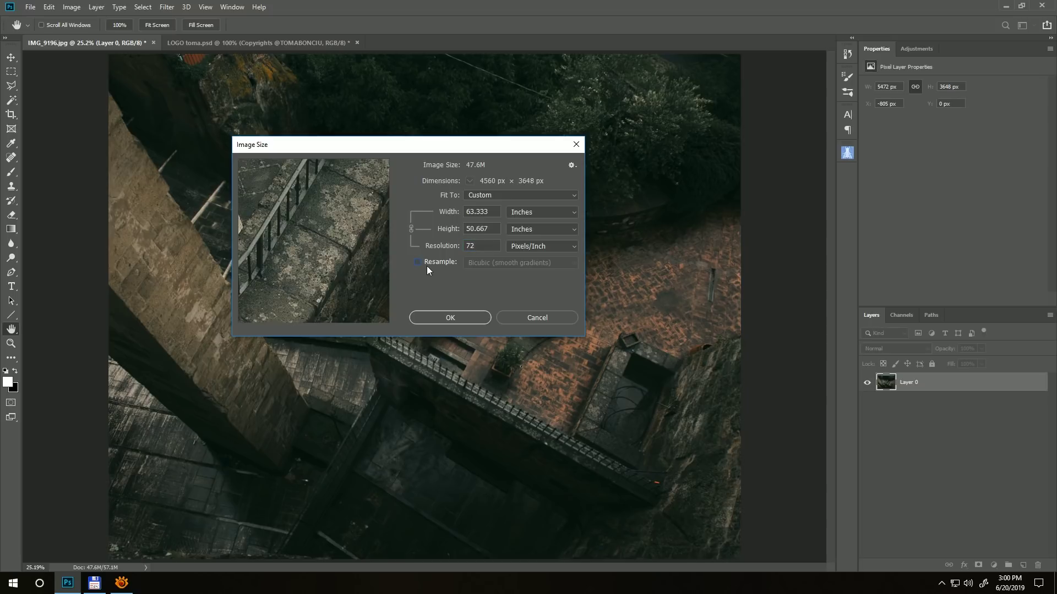
click(453, 319)
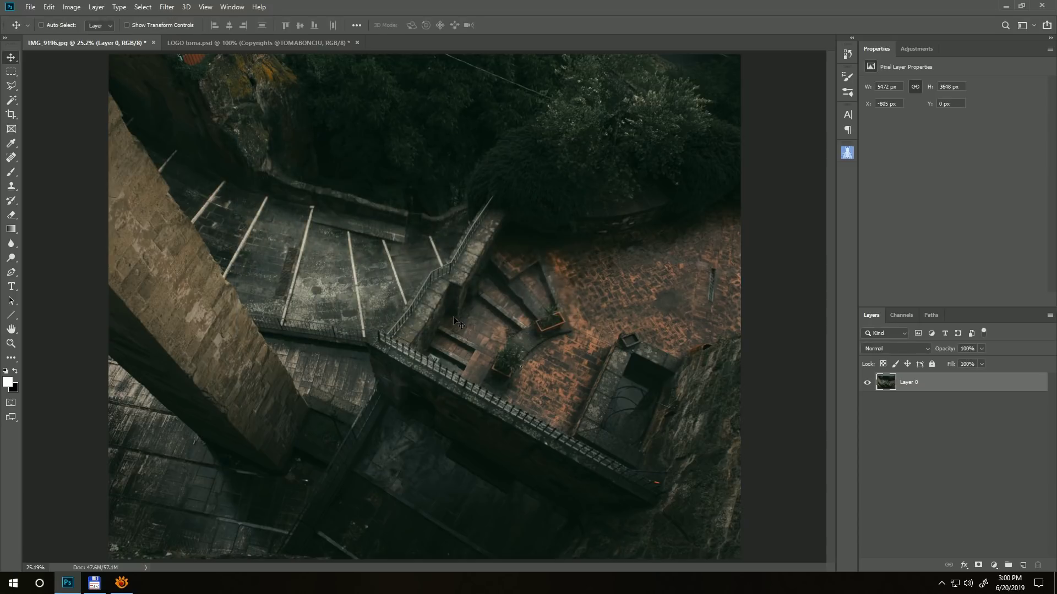
Step: Resample the image with Bicubic to a width of 1300 px (1040 px height) at 72 ppi
click(72, 7)
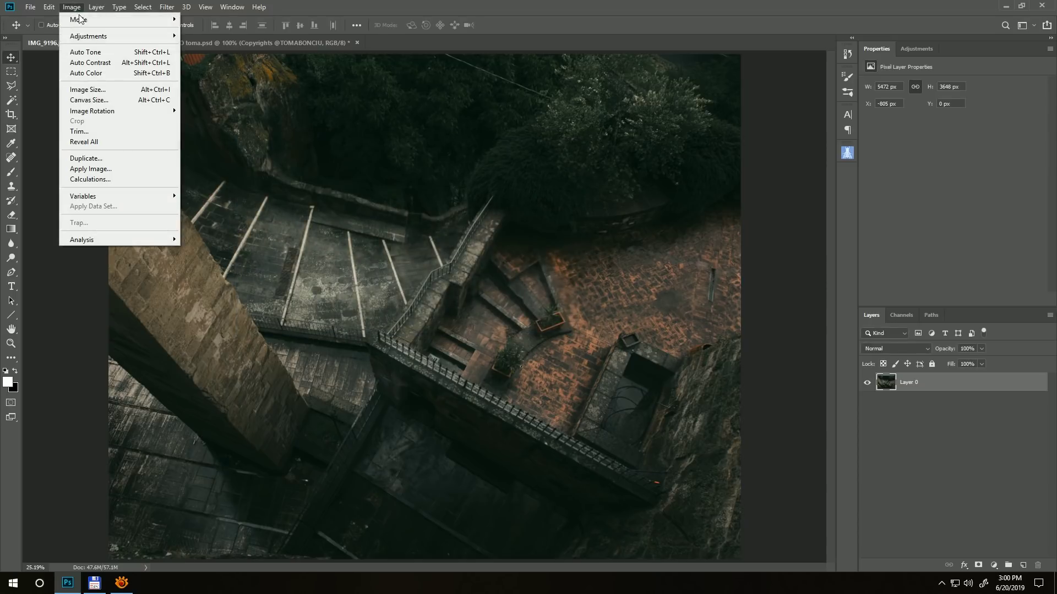
click(91, 90)
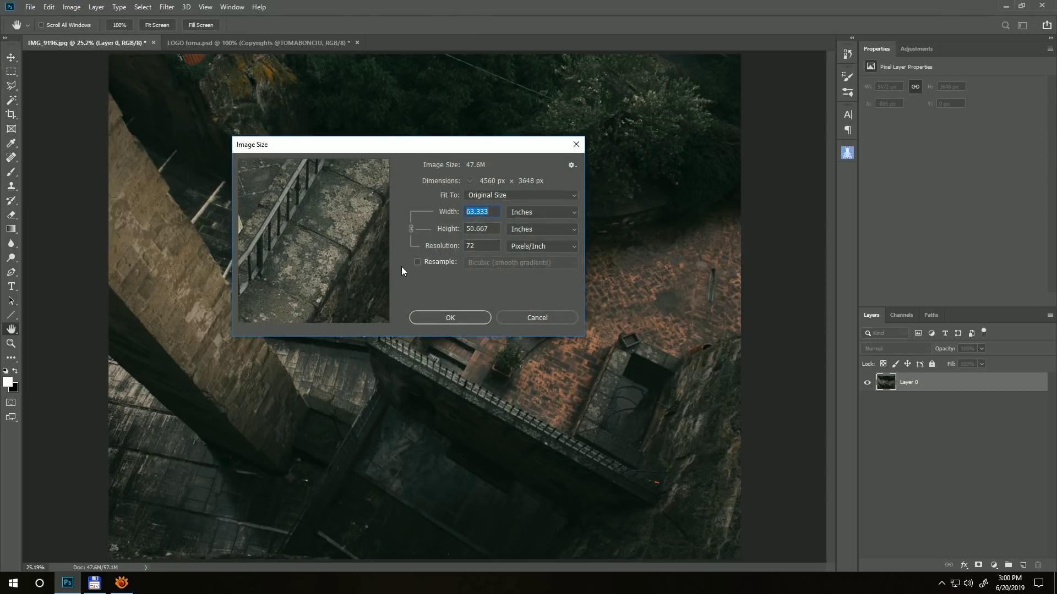
click(417, 262)
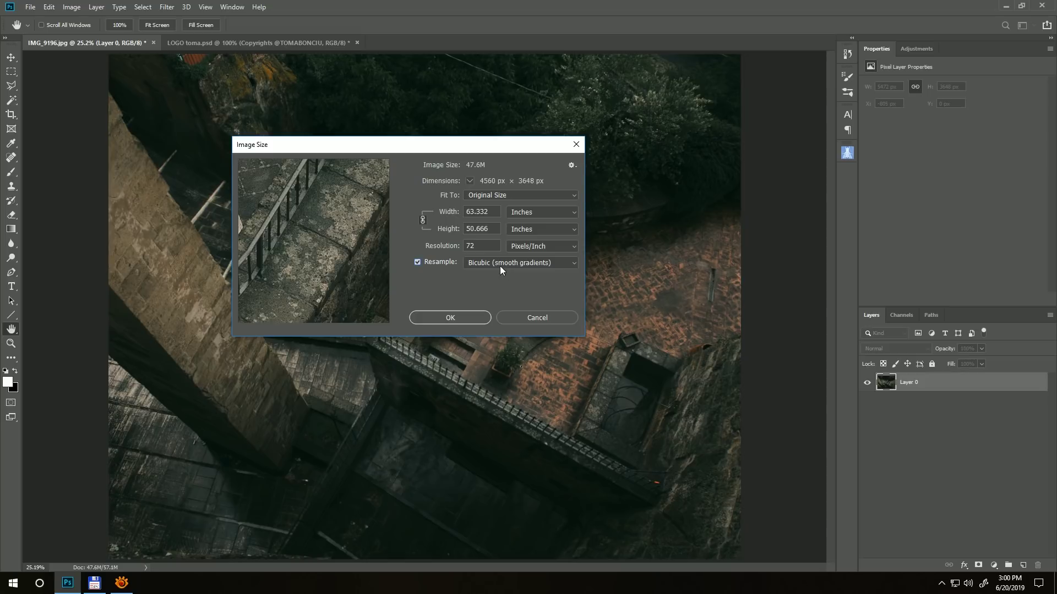
click(540, 266)
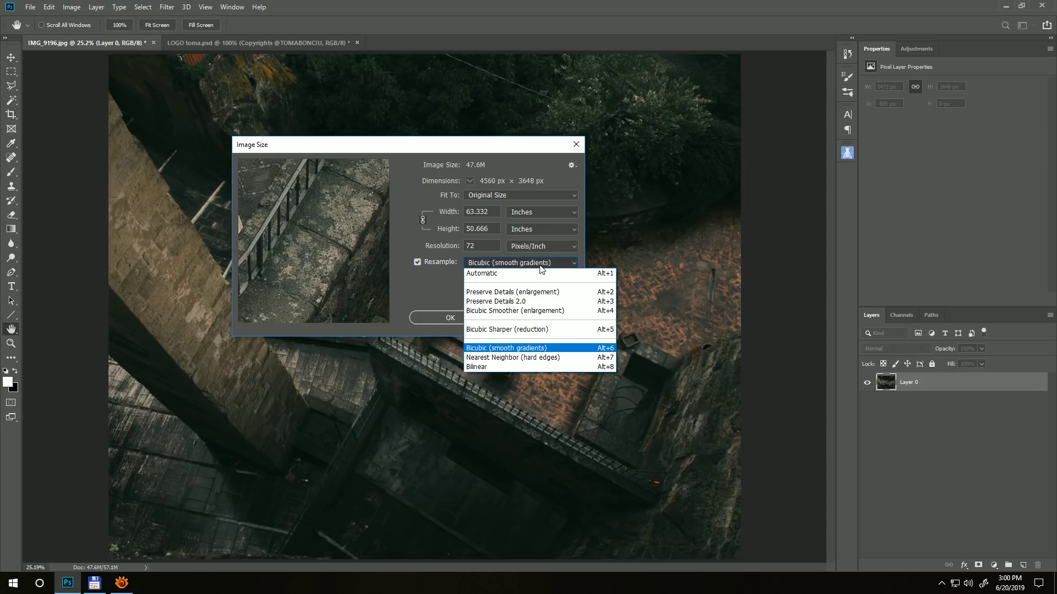
click(536, 267)
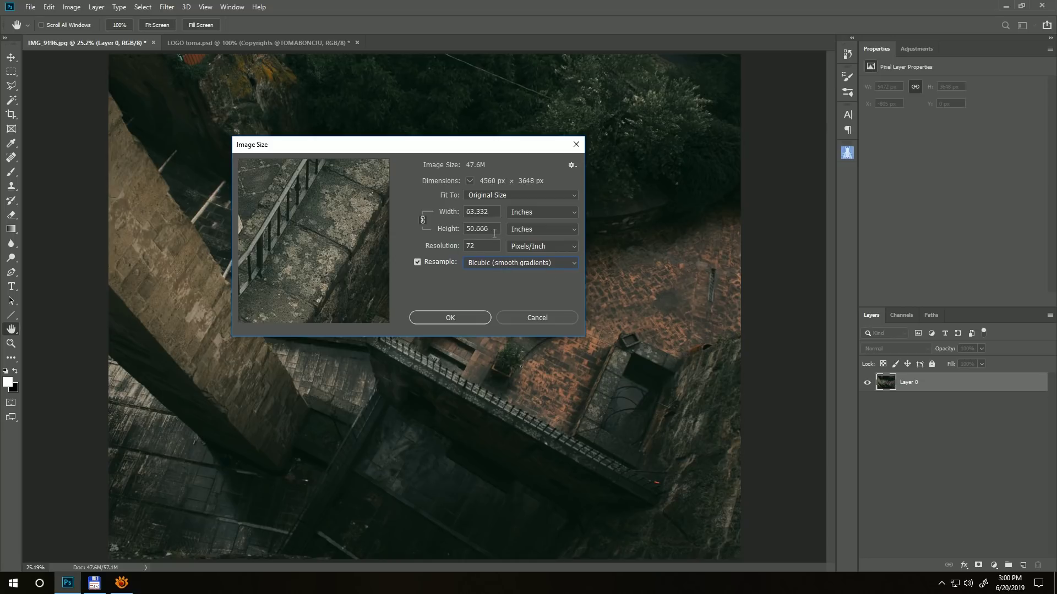
click(523, 211)
click(523, 233)
double_click(494, 212)
text(1300)
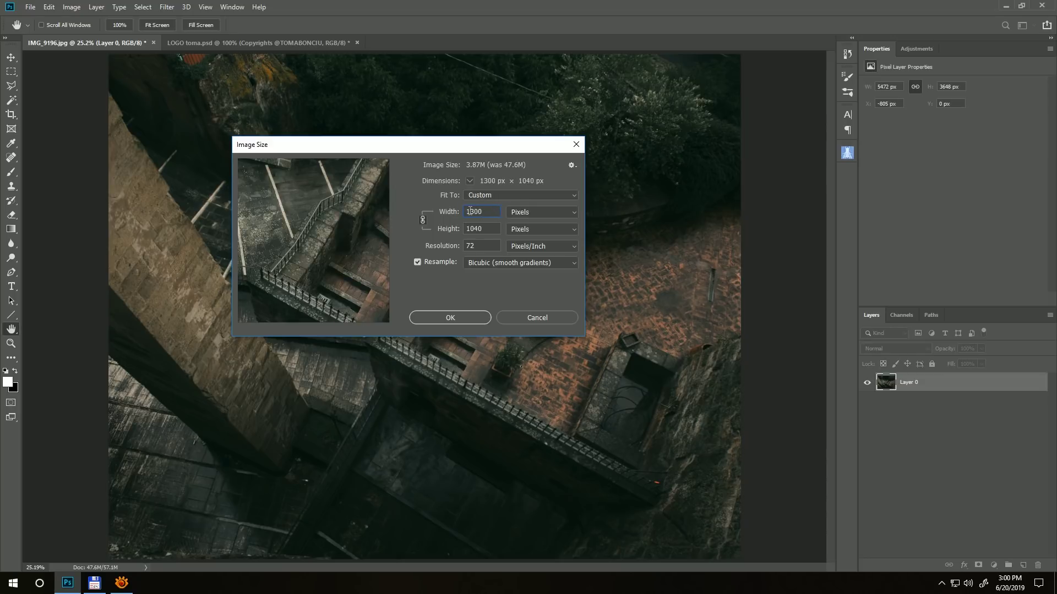
click(450, 317)
Step: View the photo at 100% and apply Filter > Sharpen > Sharpen
key(v)
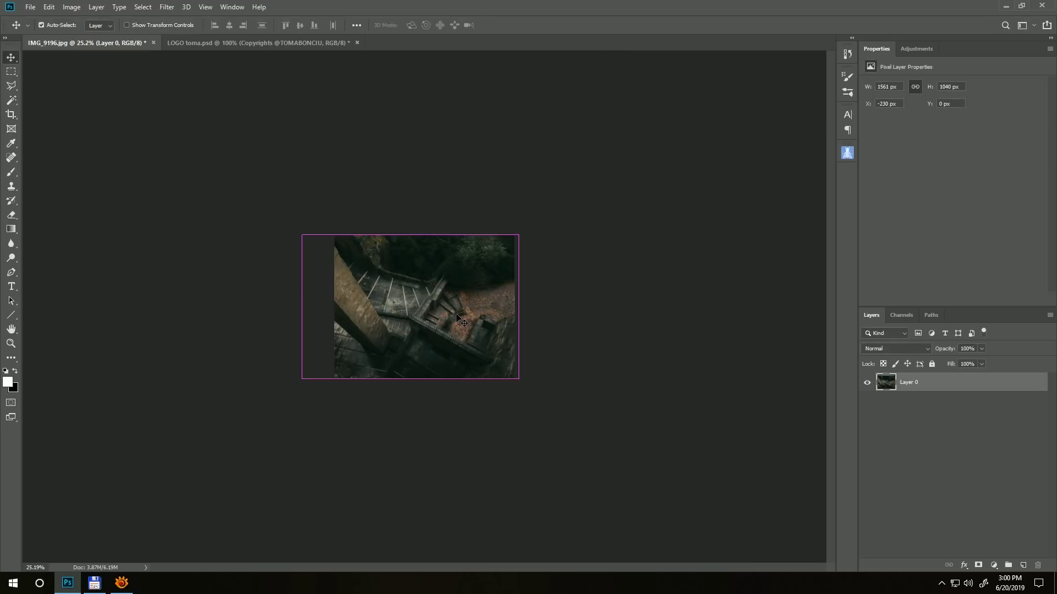
key(ctrl+0)
key(ctrl+1)
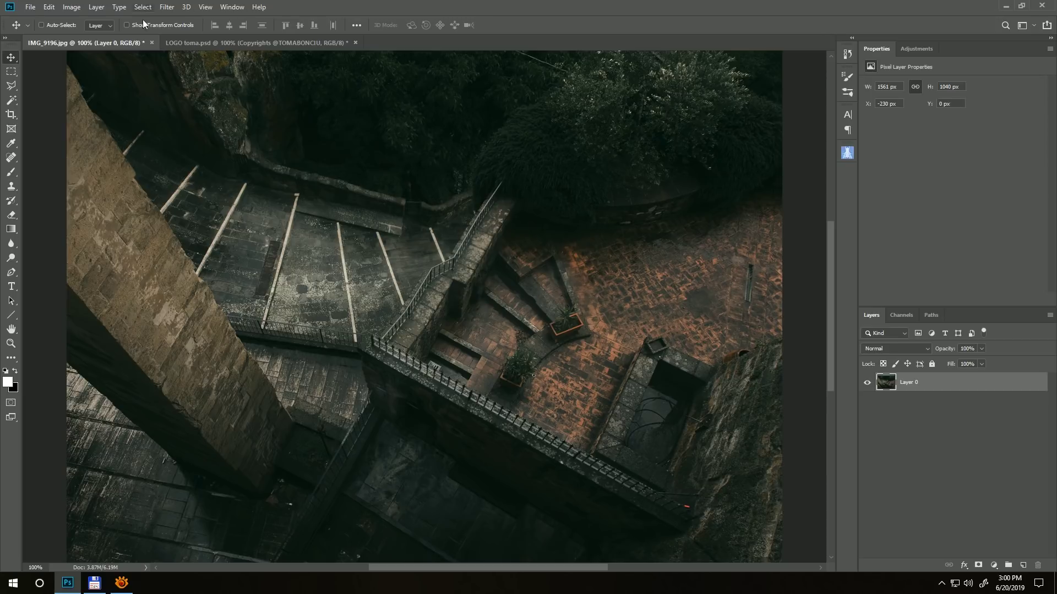
click(170, 8)
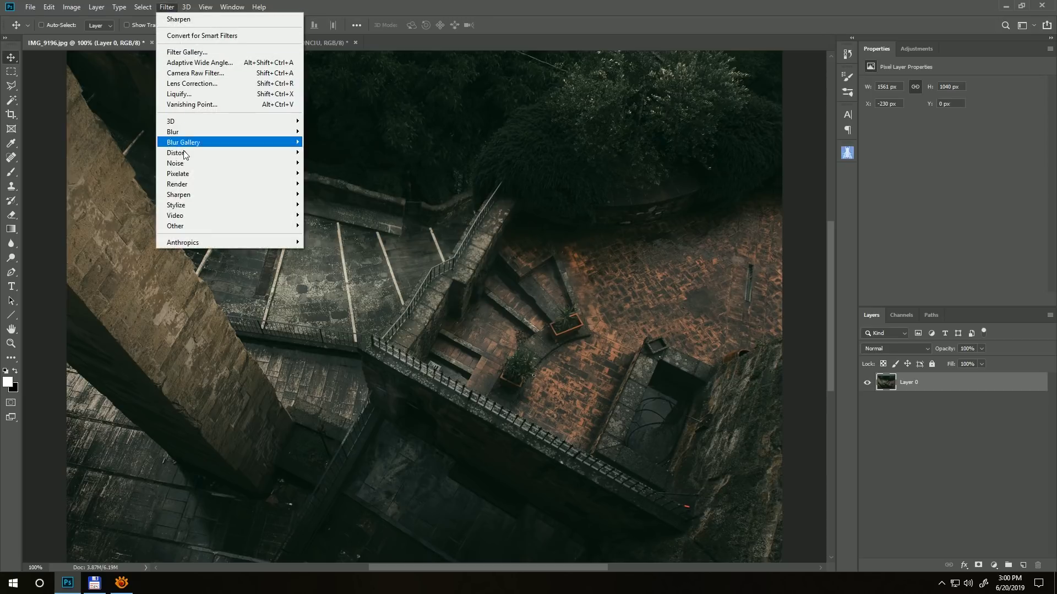
mouse_move(185, 197)
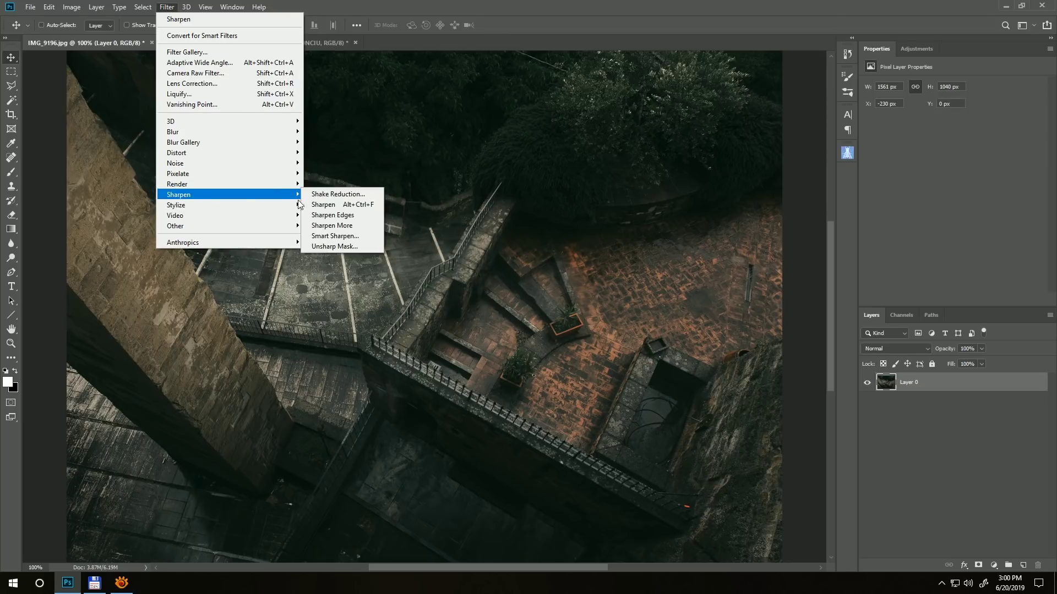
click(341, 205)
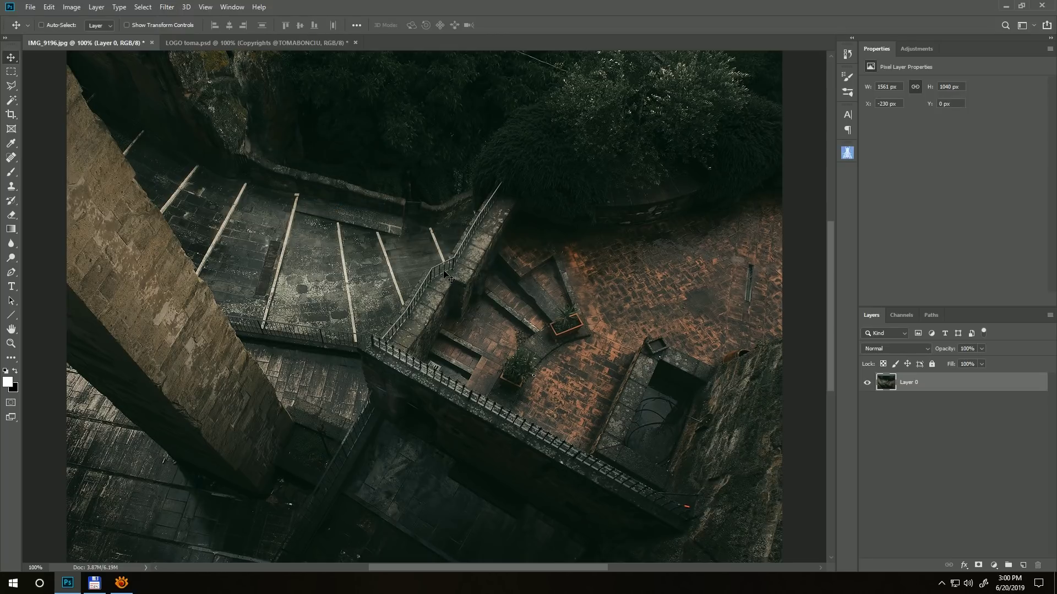
click(285, 42)
Step: Place the copyright text layer in the photo's bottom-right corner at 20% opacity
drag(404, 283, 615, 436)
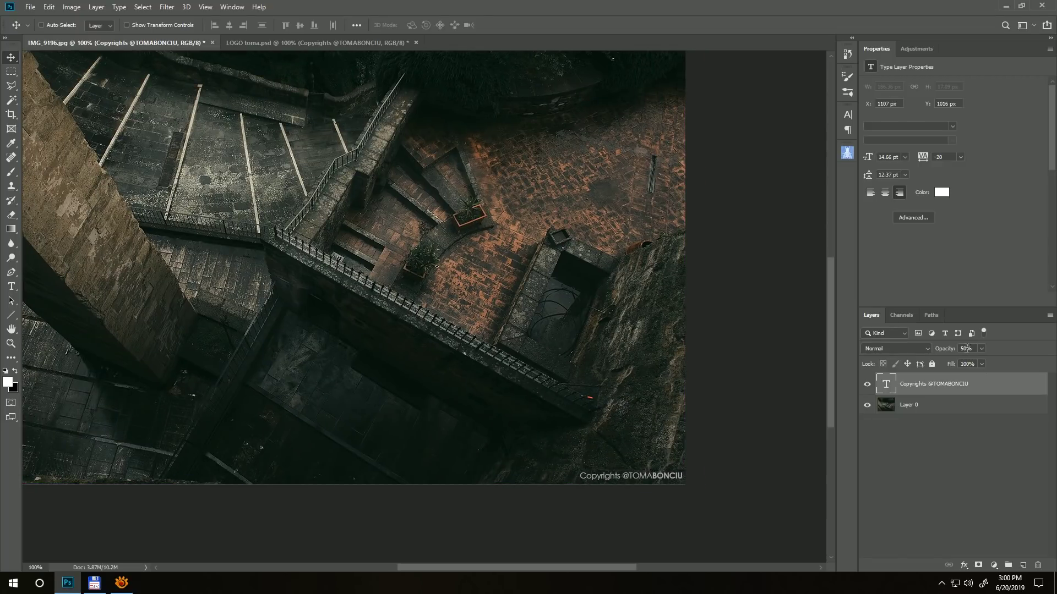
click(967, 347)
text(20)
key(Return)
drag(448, 278, 503, 323)
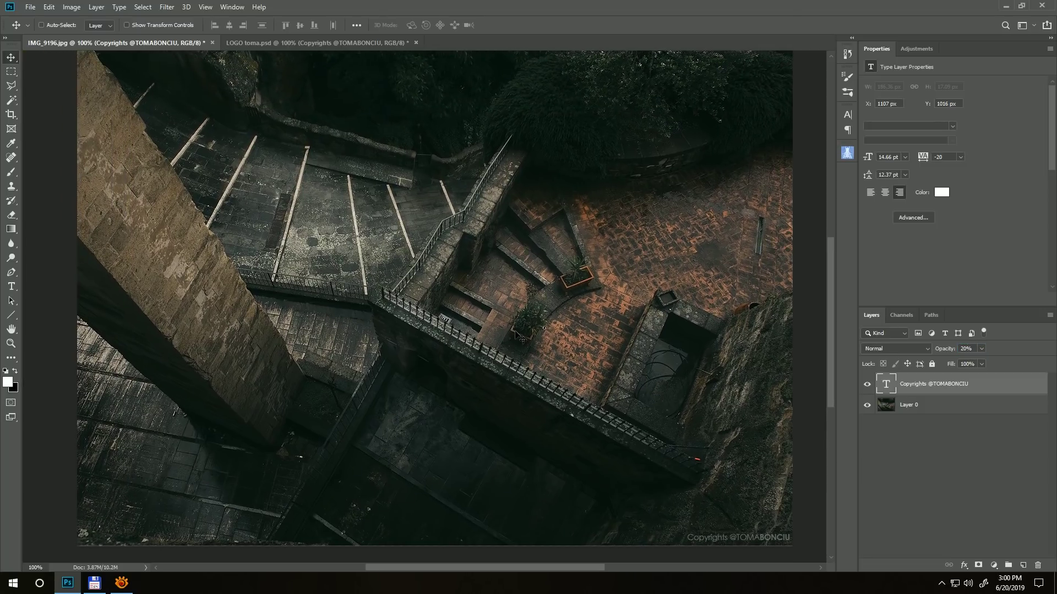
Step: Save the photo as a copy in JPEG format
key(ctrl+shift+s)
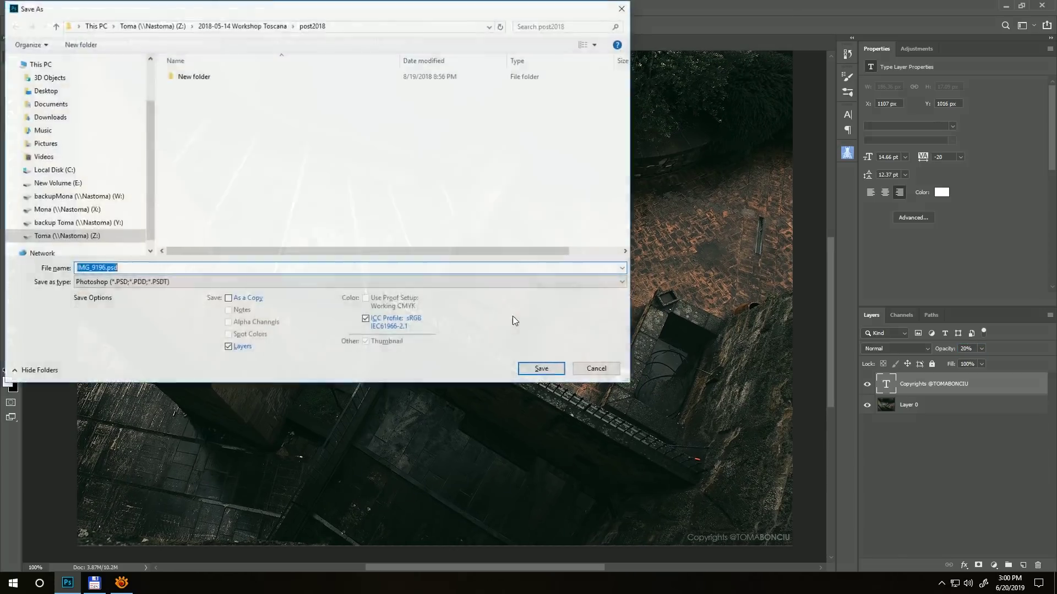
click(236, 283)
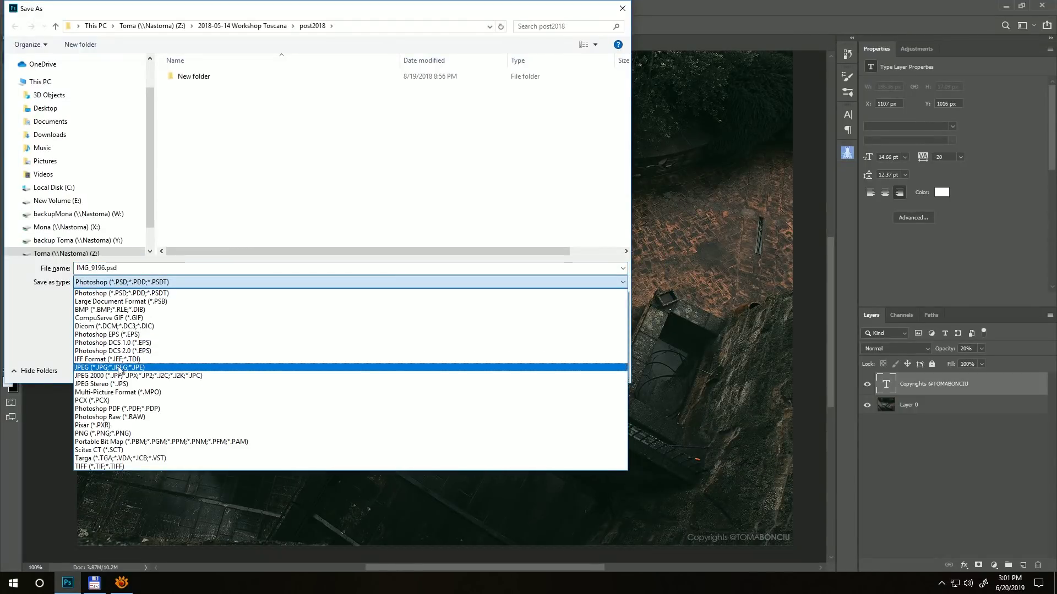
click(119, 365)
key(Return)
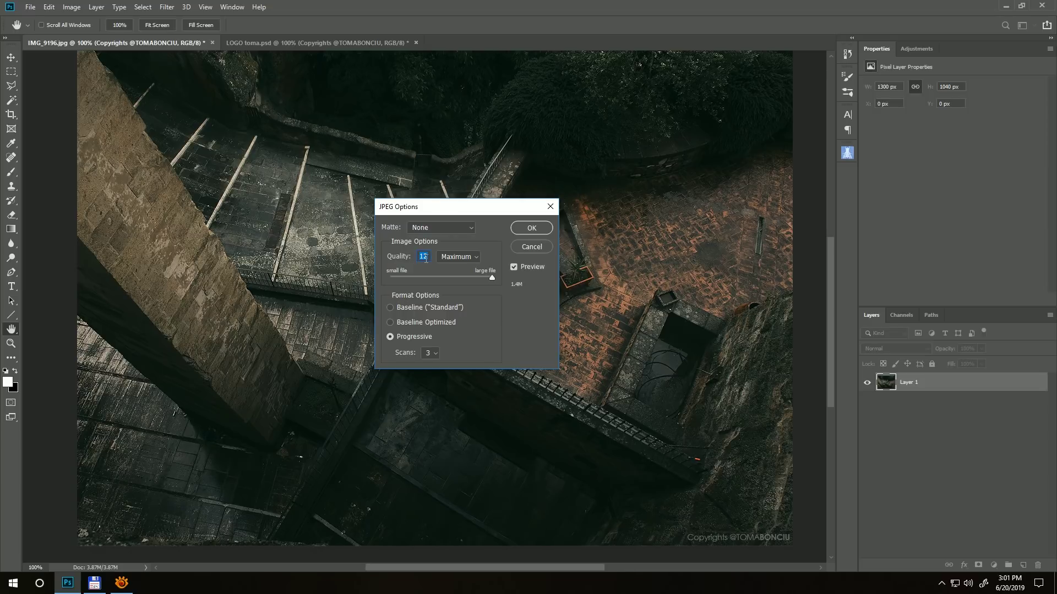
Step: Set the JPEG Options quality to the Maximum preset
click(470, 261)
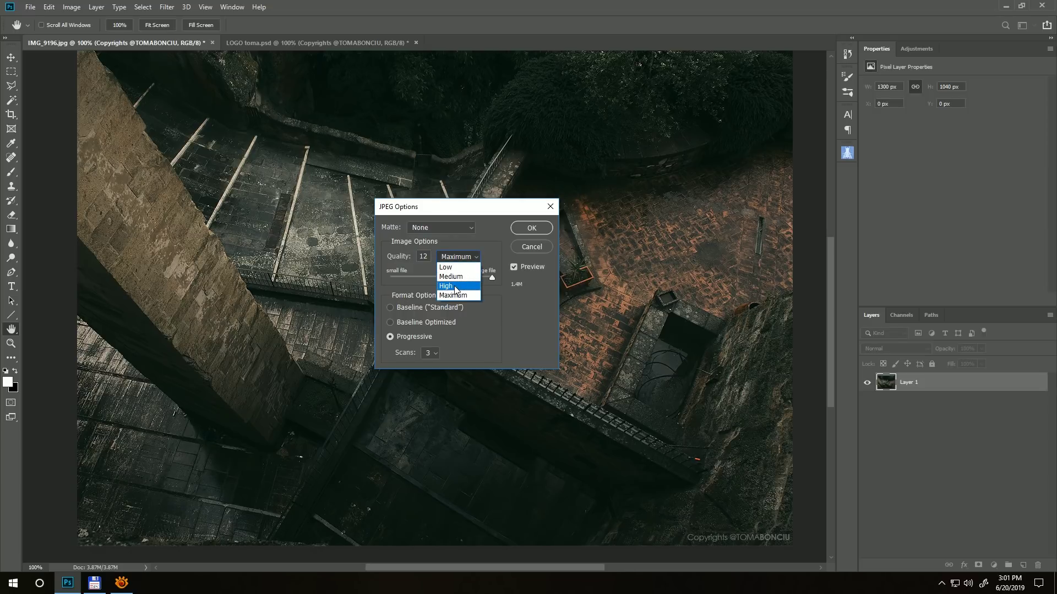
click(455, 288)
click(461, 258)
click(451, 295)
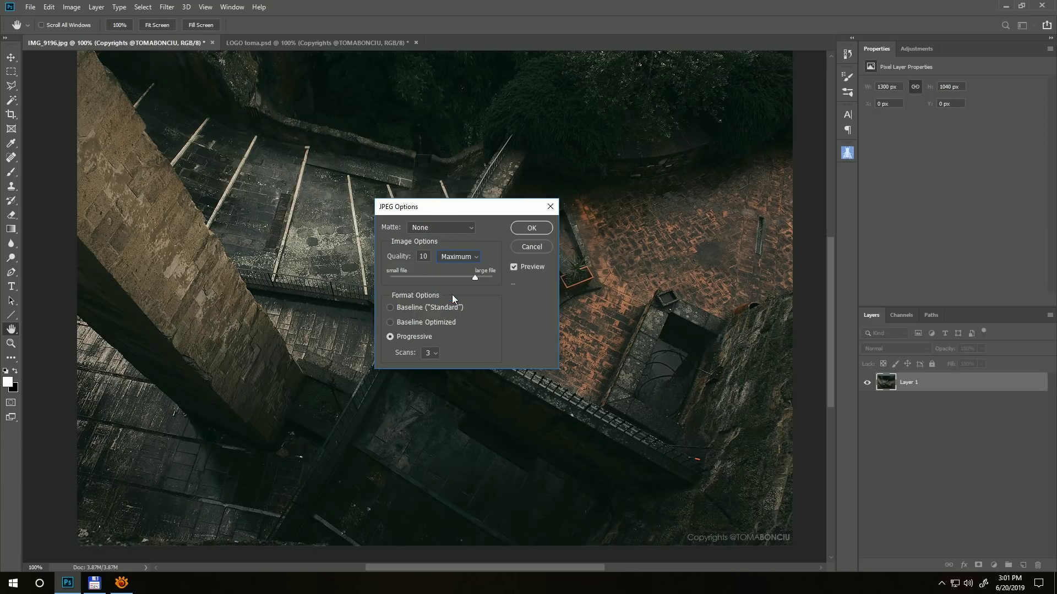
click(452, 256)
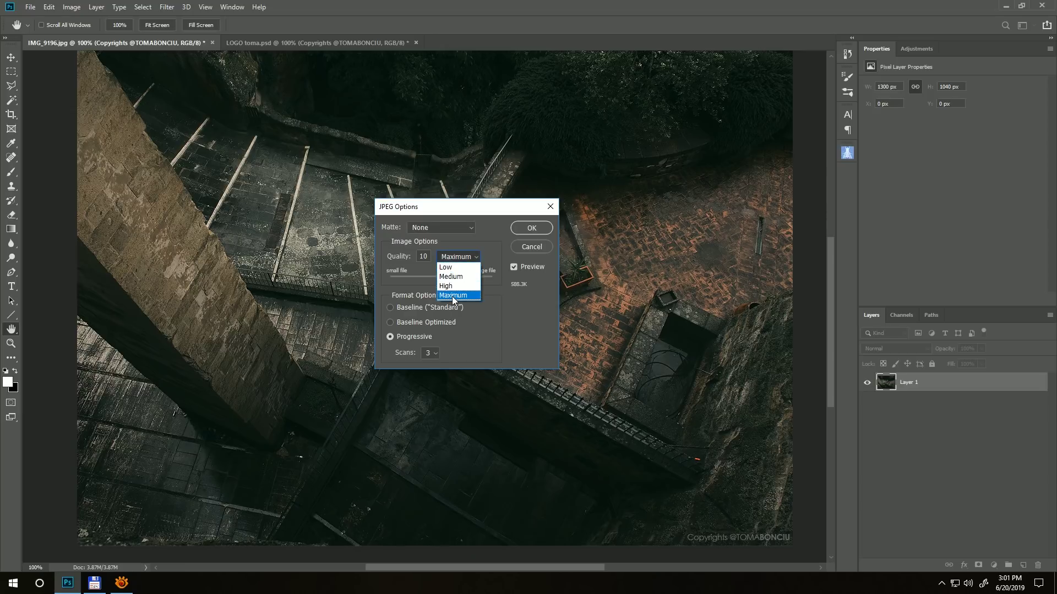
click(451, 296)
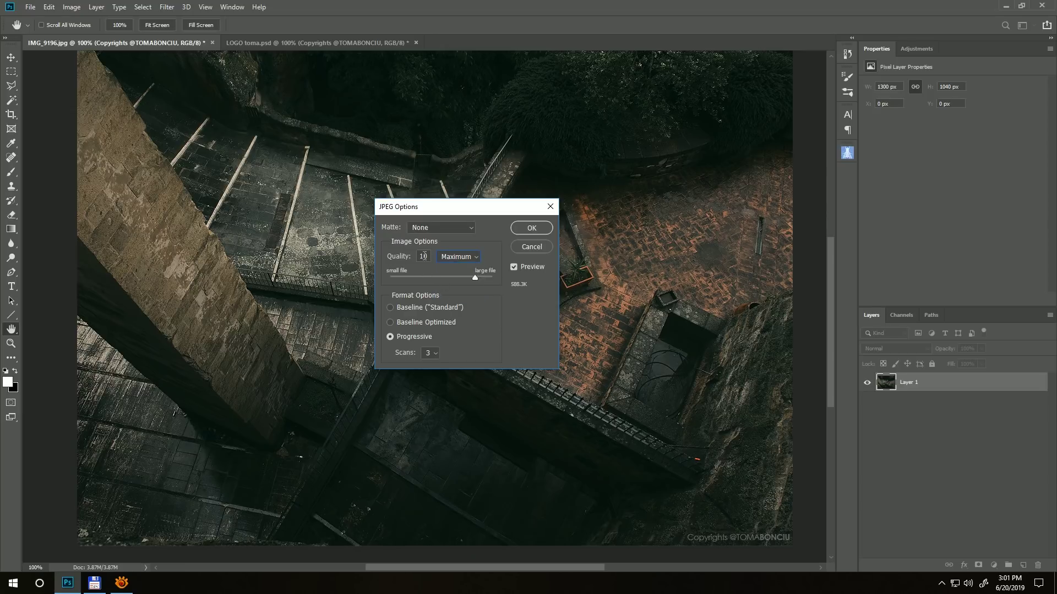